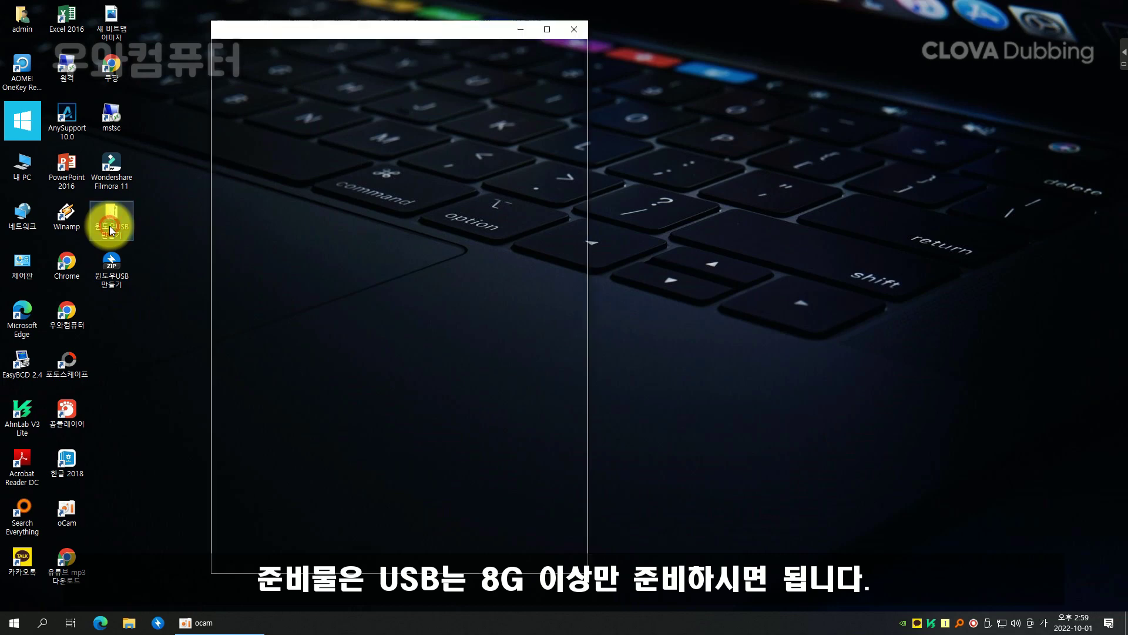
Run Windows-ISO-Downloader from the 윈도우USB 만들기 folder as administrator.
left_click_drag(394, 25, 435, 137)
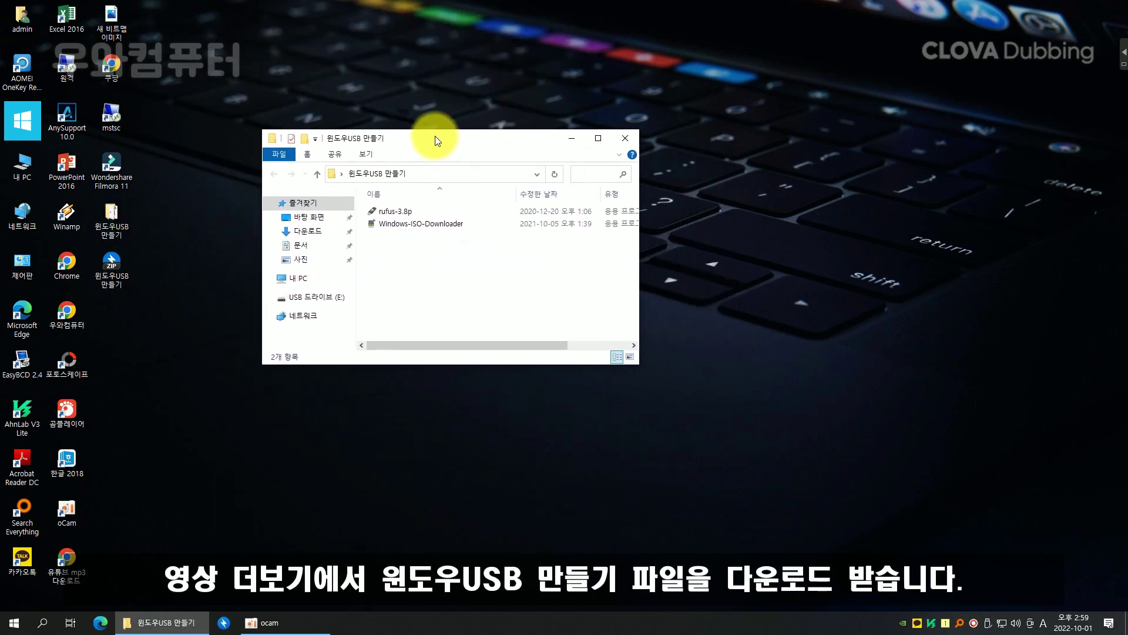
right_click(441, 222)
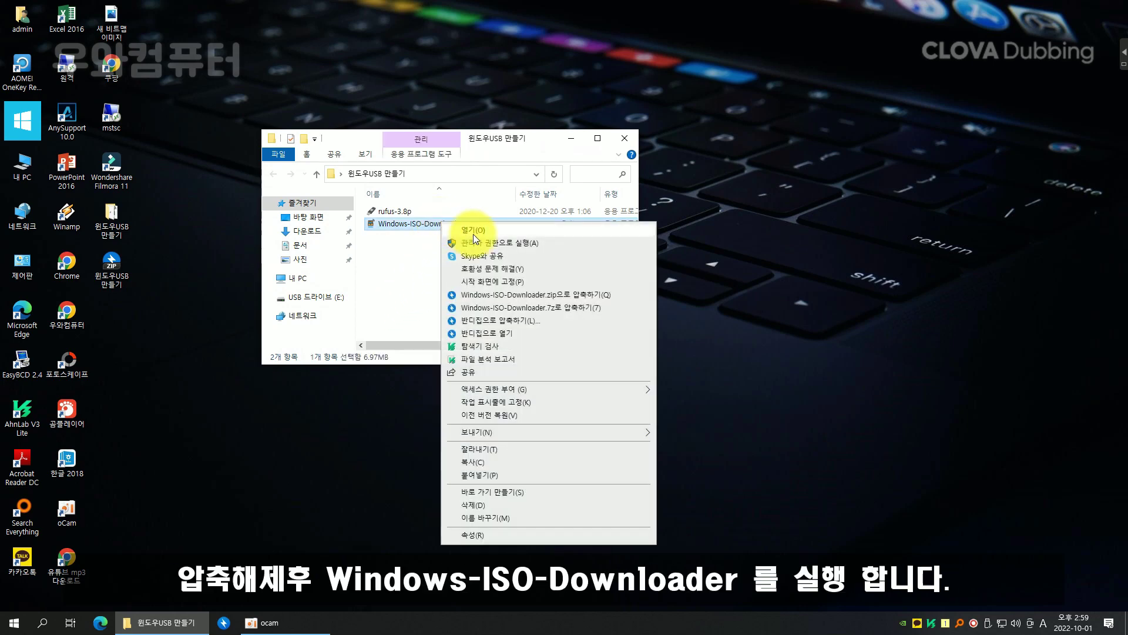
left_click(478, 243)
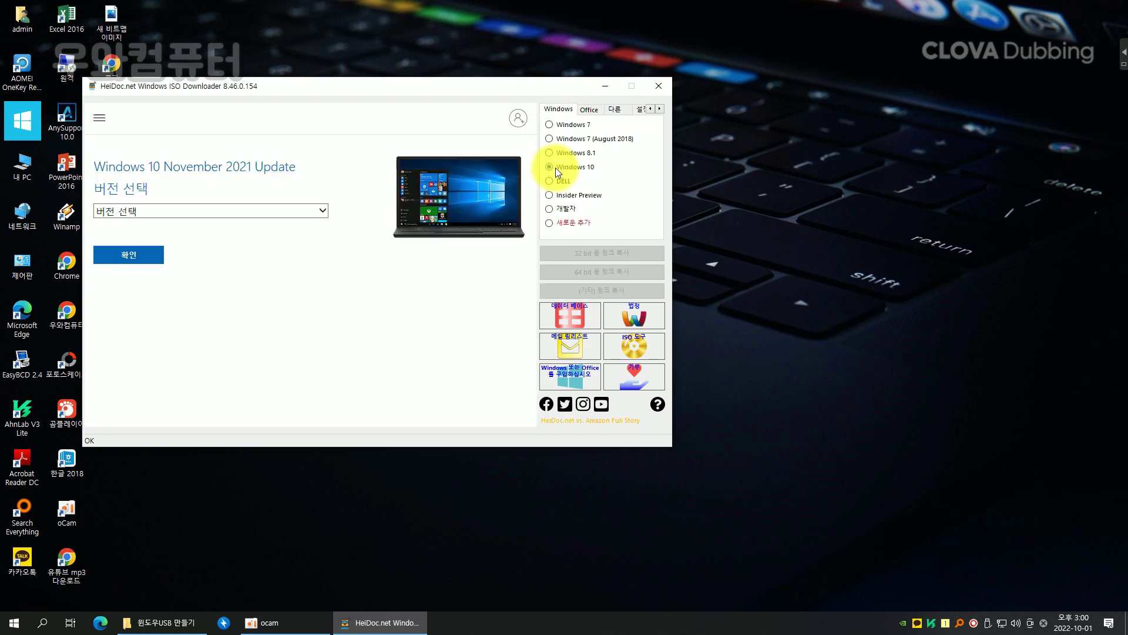
Choose the Windows 10 Home/Pro edition under Windows 10 Version 21H2 (November 2021 Update) and confirm it.
left_click(195, 207)
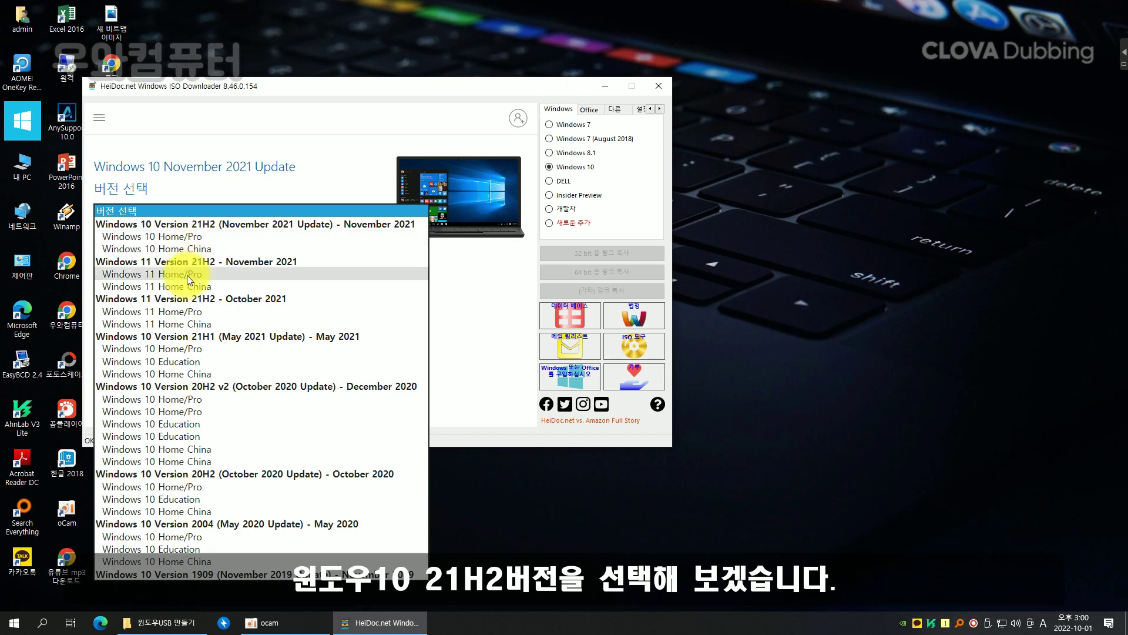
left_click(202, 237)
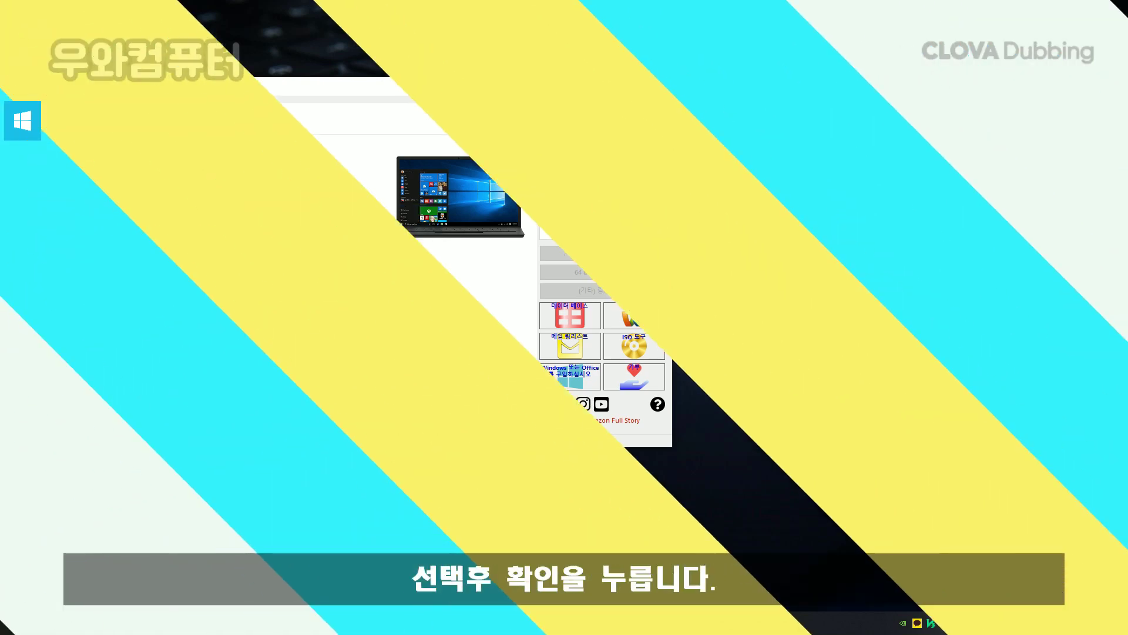
left_click_drag(271, 86, 445, 103)
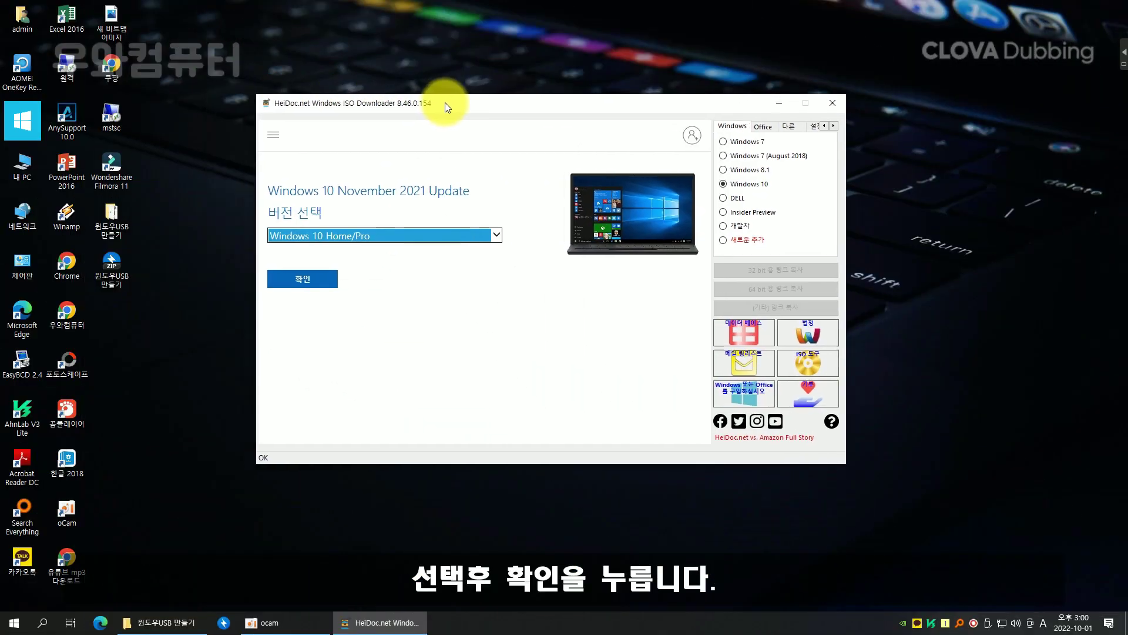
left_click(308, 277)
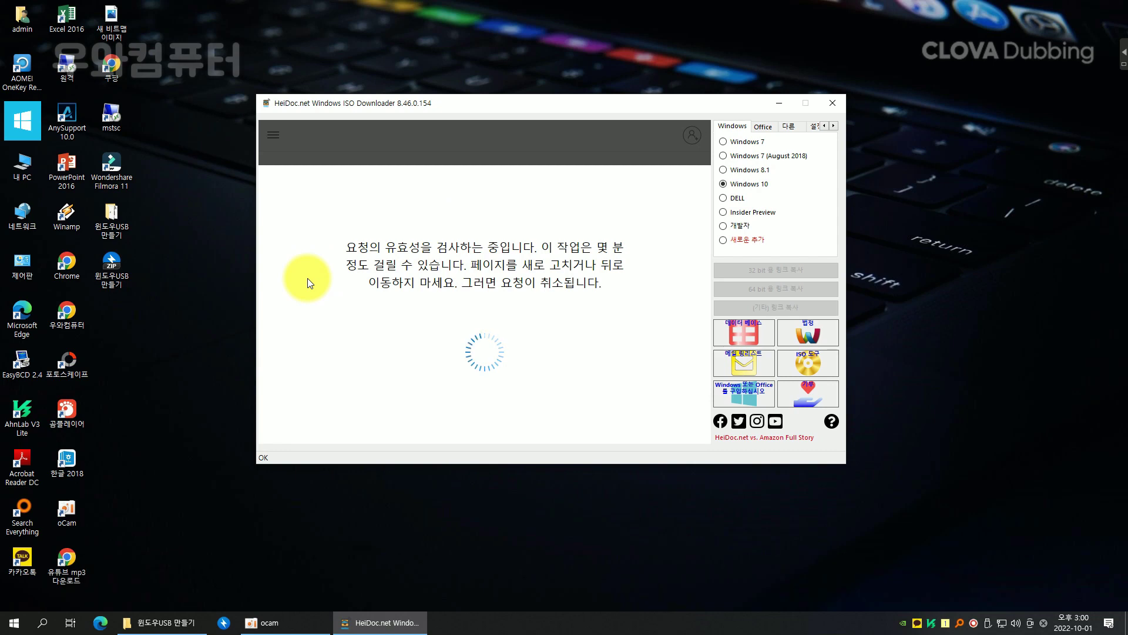
Set the product language to 한국어 and confirm it.
left_click(336, 377)
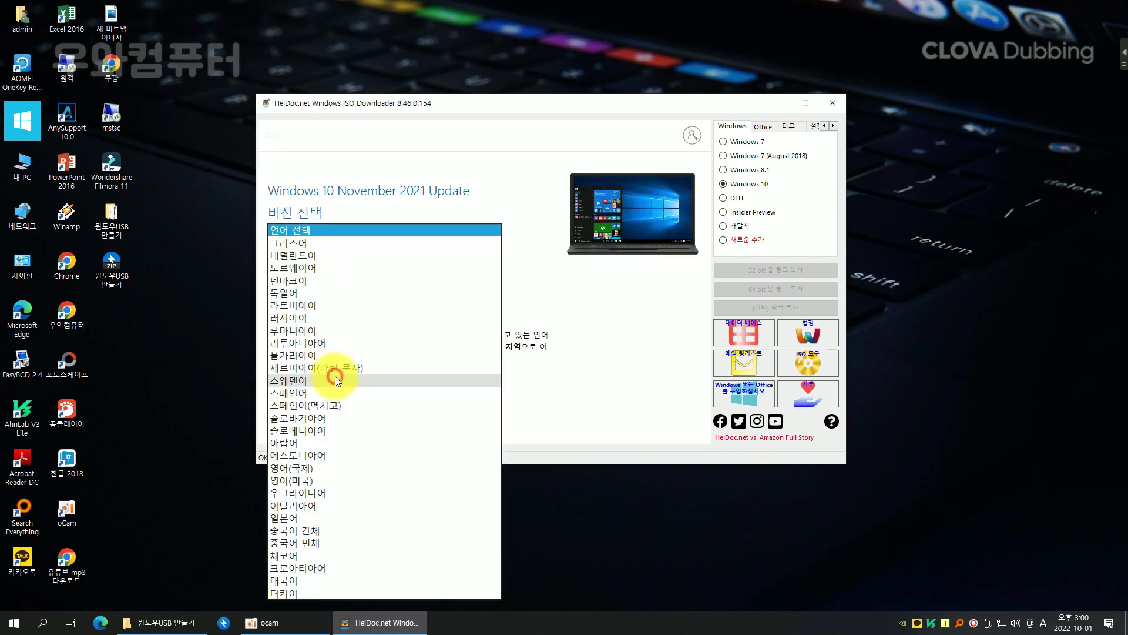
scroll(320, 511, "down", 5)
left_click(308, 571)
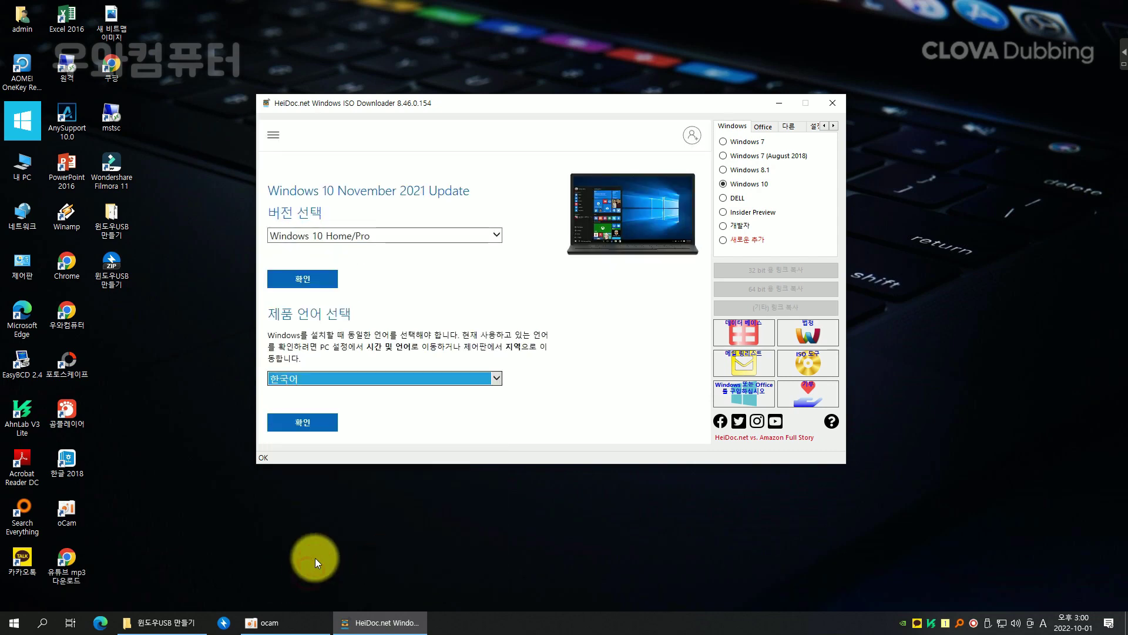
left_click(311, 419)
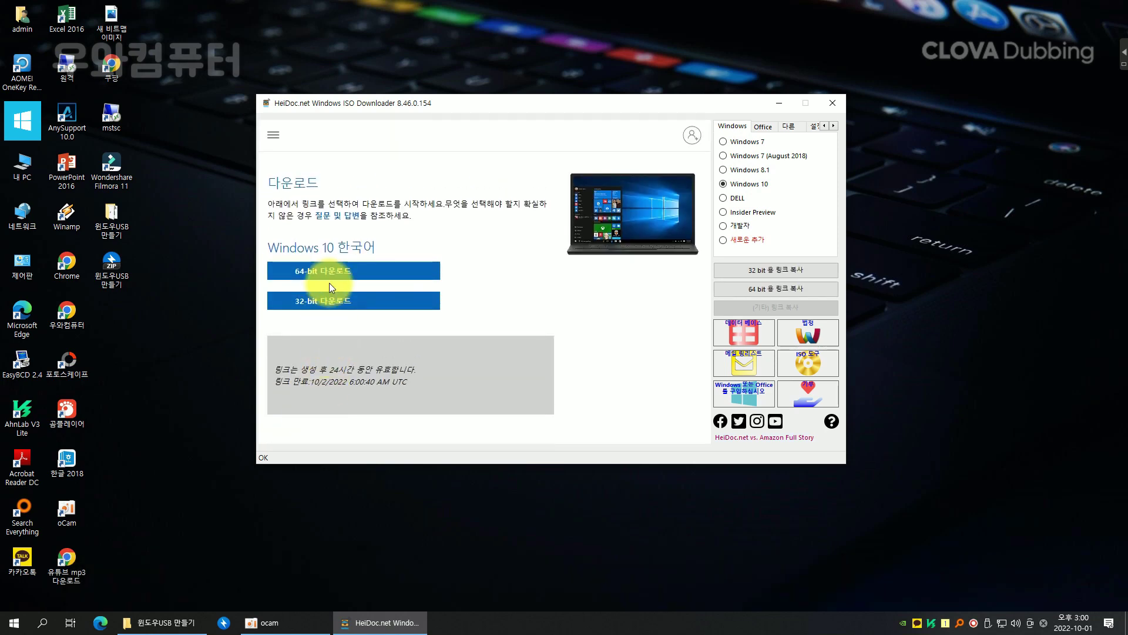
Download the 64-bit Windows 10 image and save it to the desktop as Win10_21H2_Korean_x64.
left_click(331, 274)
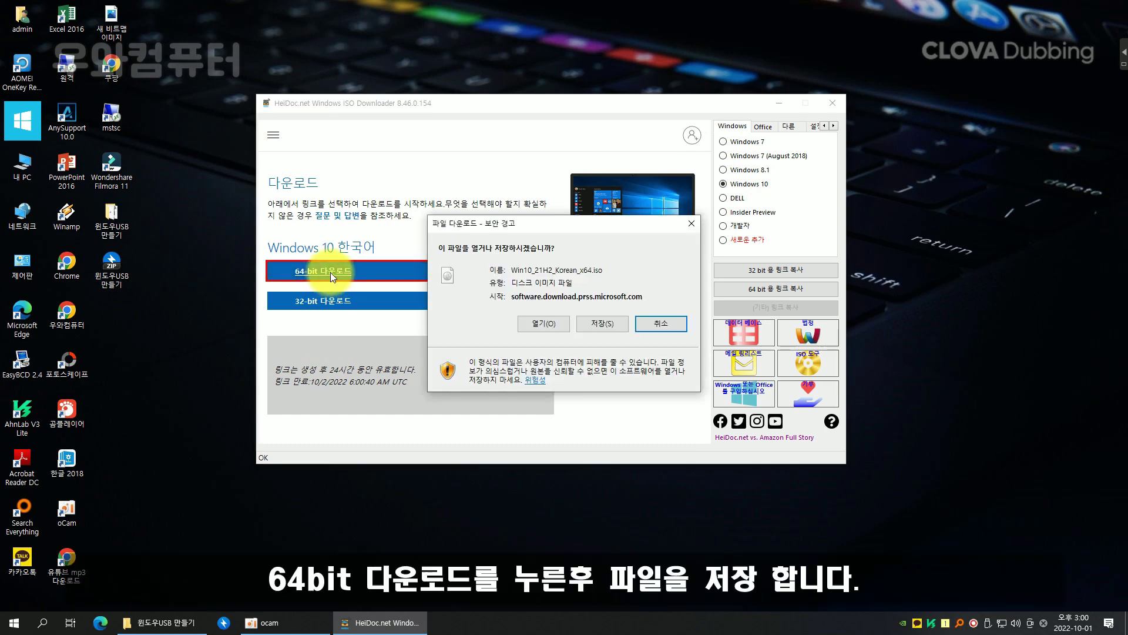
left_click(615, 323)
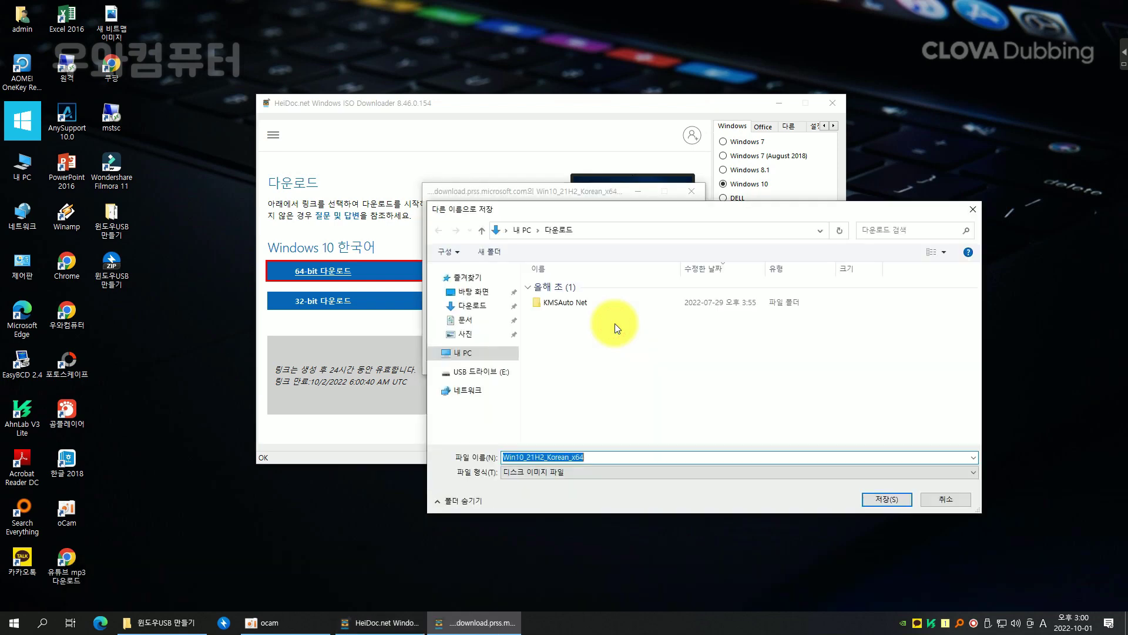
left_click(470, 291)
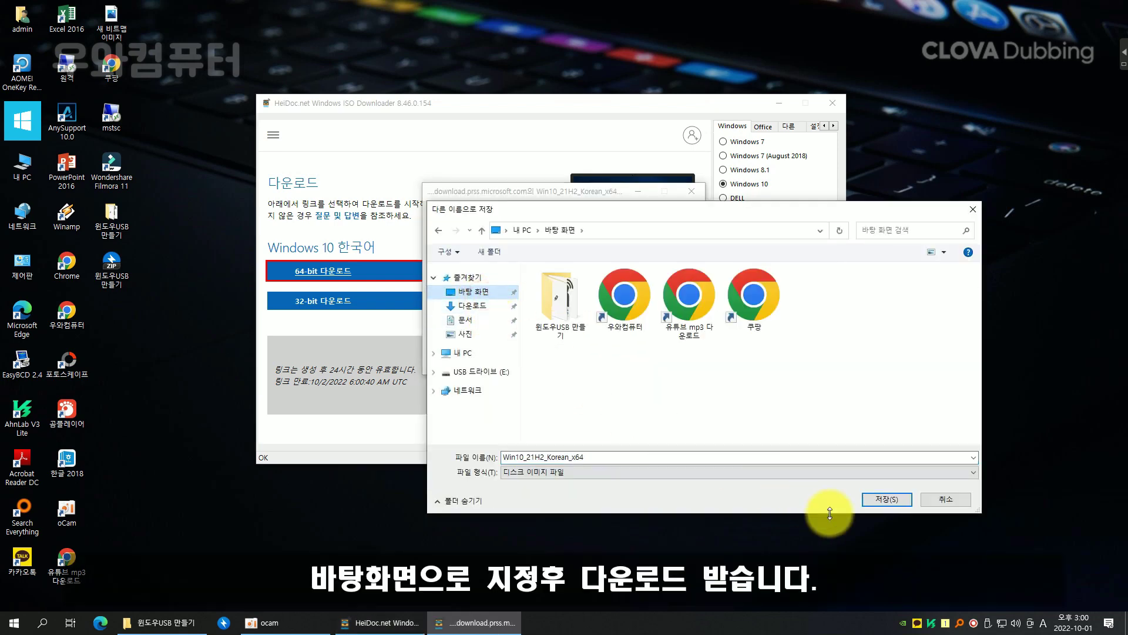
left_click(887, 501)
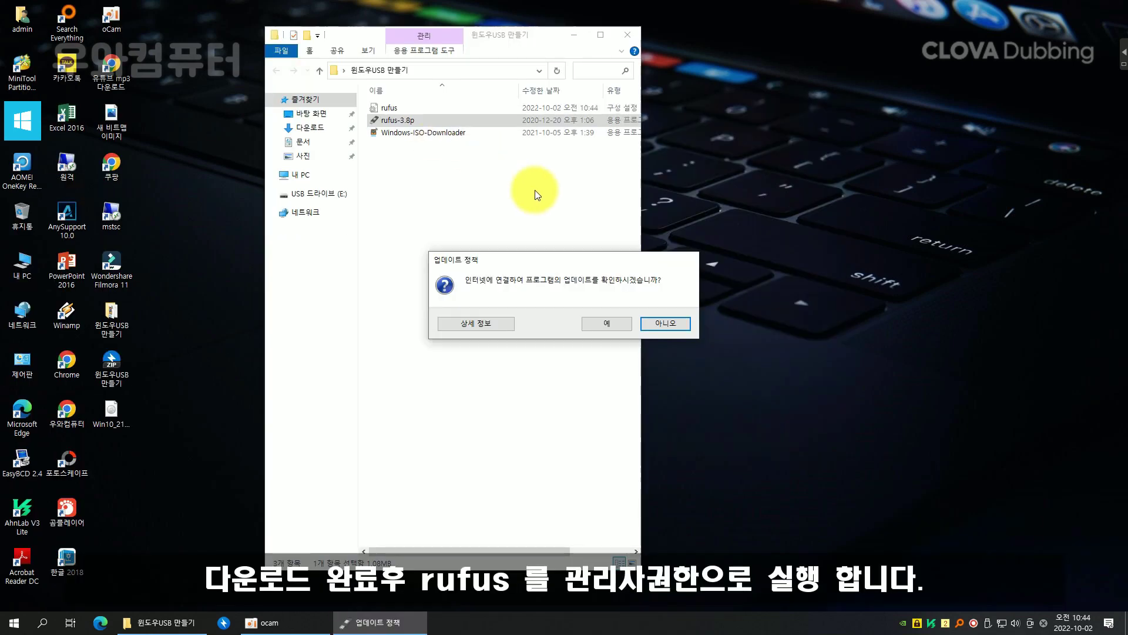
Decline the Rufus update check and load Win10_21H2_Korean_x64 from the desktop as the boot image.
left_click(668, 323)
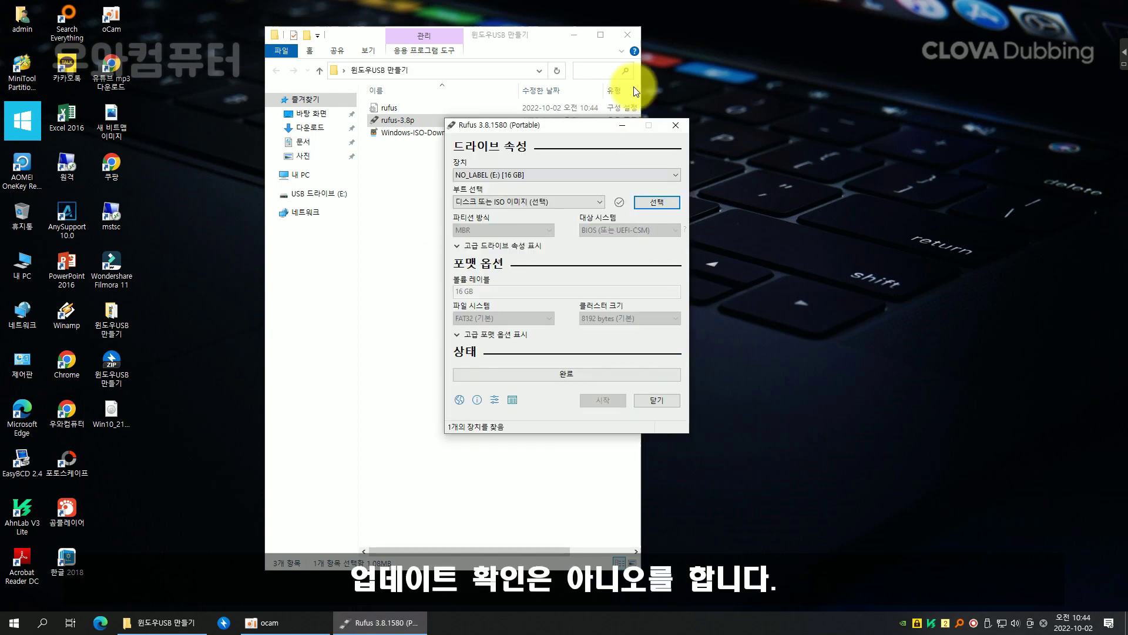
left_click(629, 36)
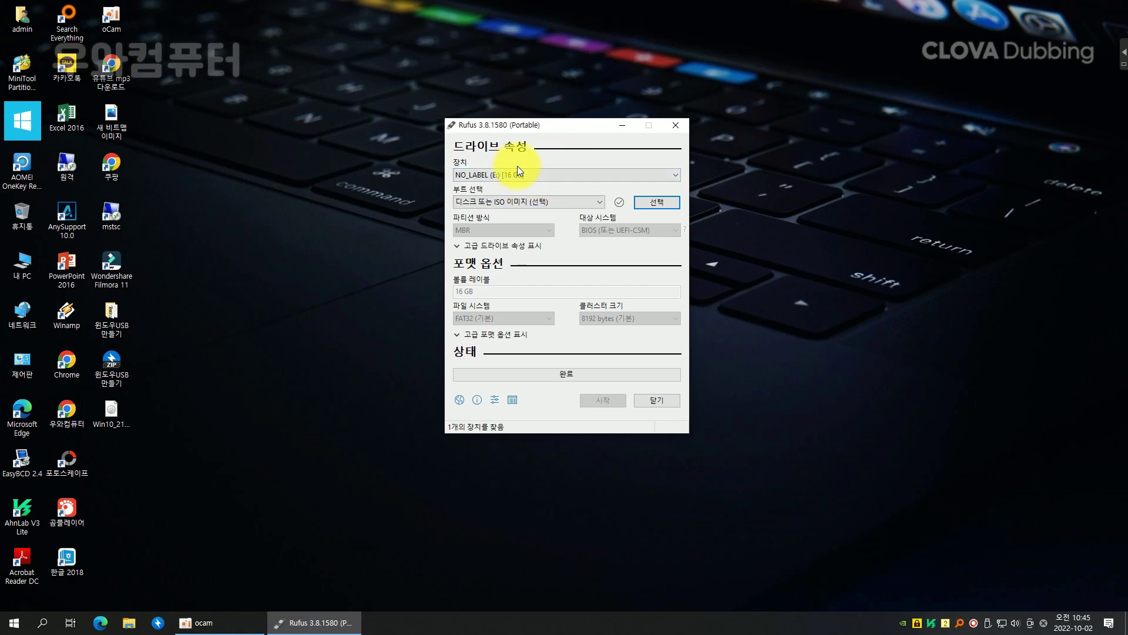
left_click(661, 203)
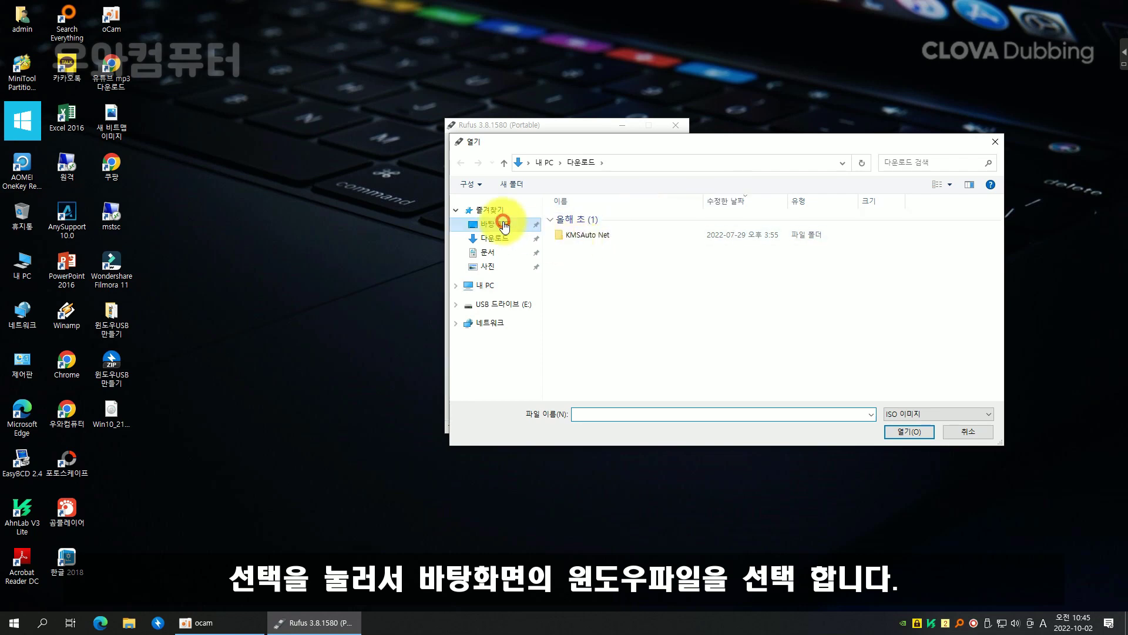
left_click(503, 224)
left_click(636, 234)
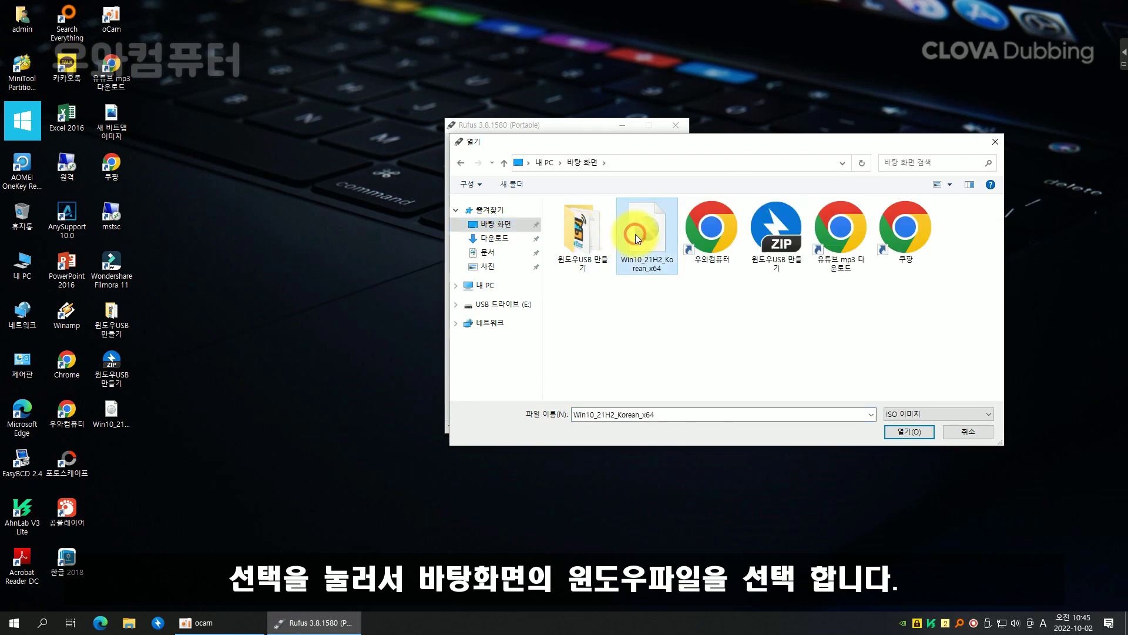
double_click(636, 234)
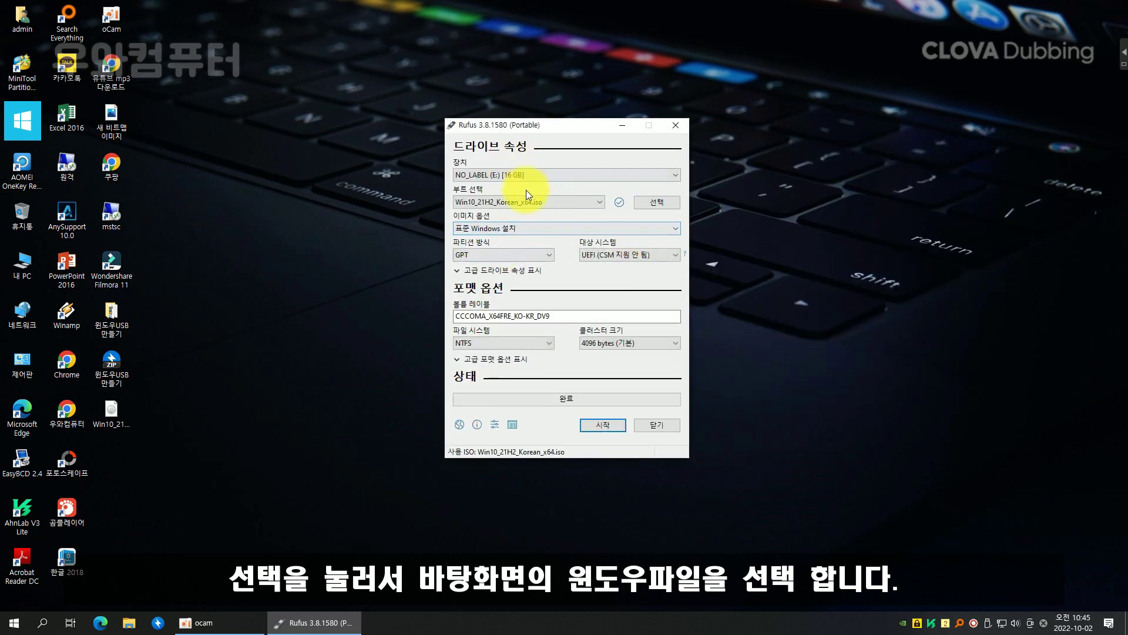
Set the partition scheme for the USB drive to MBR.
left_click(515, 254)
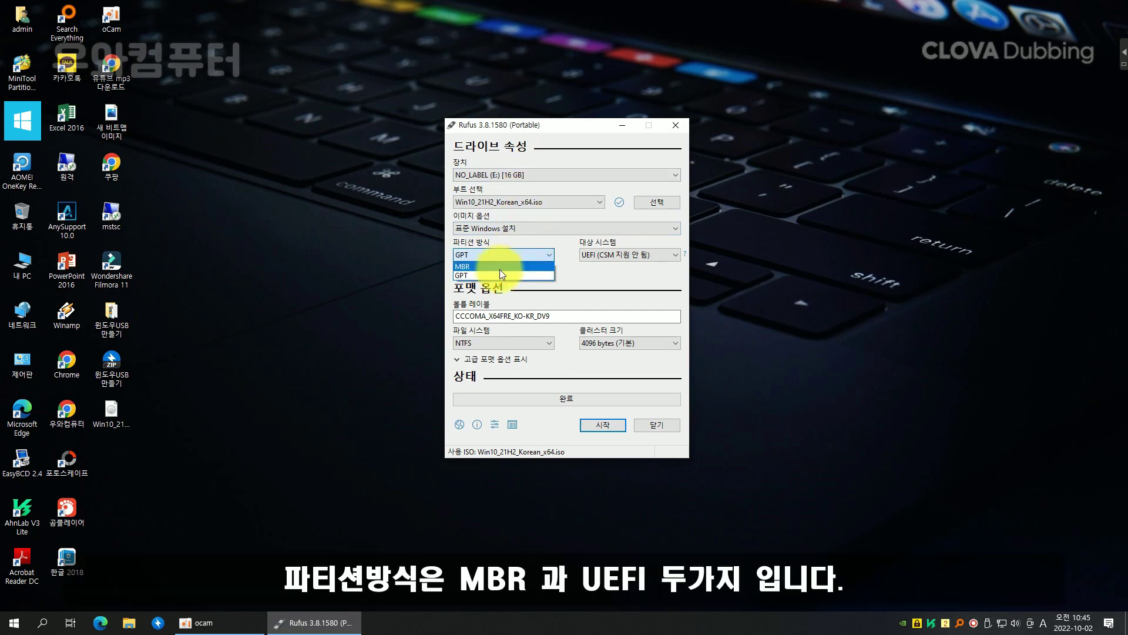
left_click(499, 267)
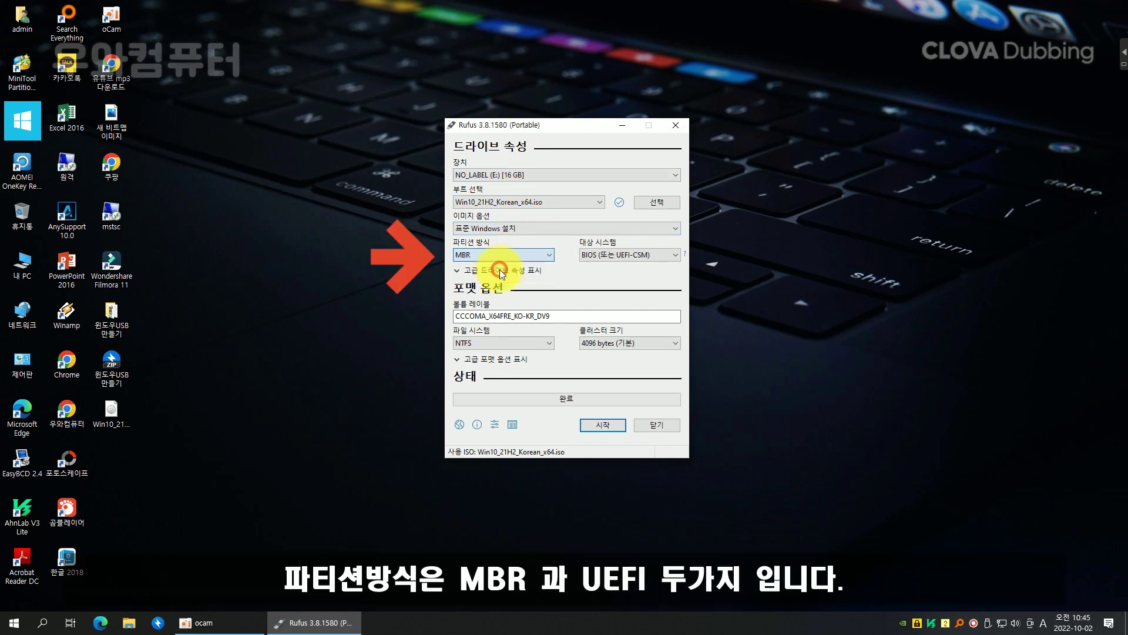
left_click(541, 253)
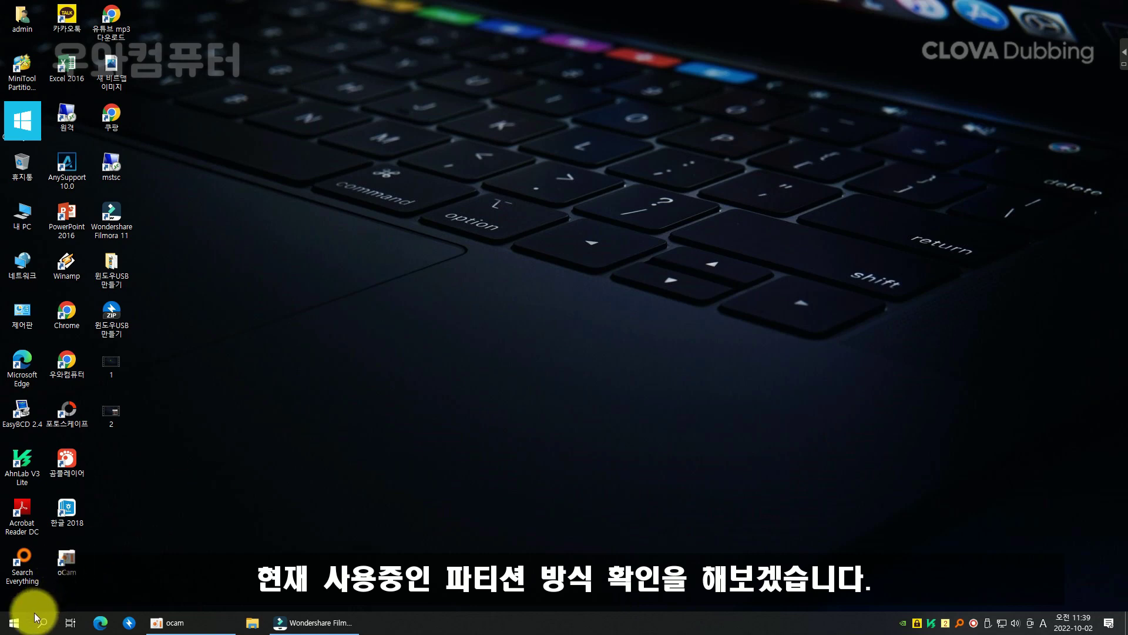
Open System Information by running MSINFO32 and check the computer's BIOS mode.
right_click(13, 621)
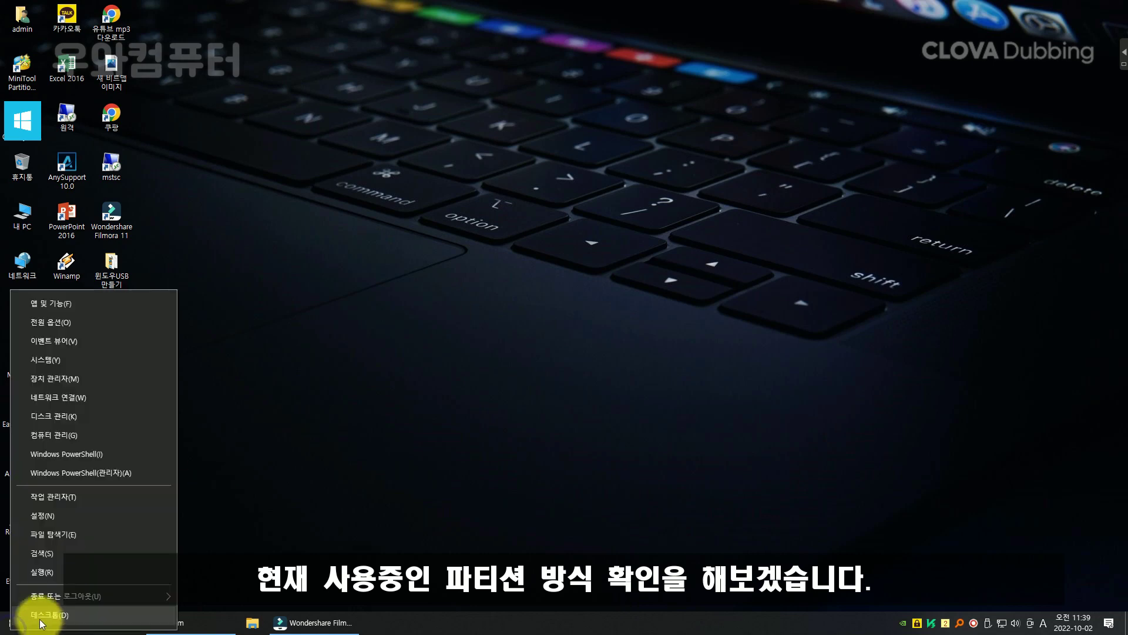
left_click(67, 576)
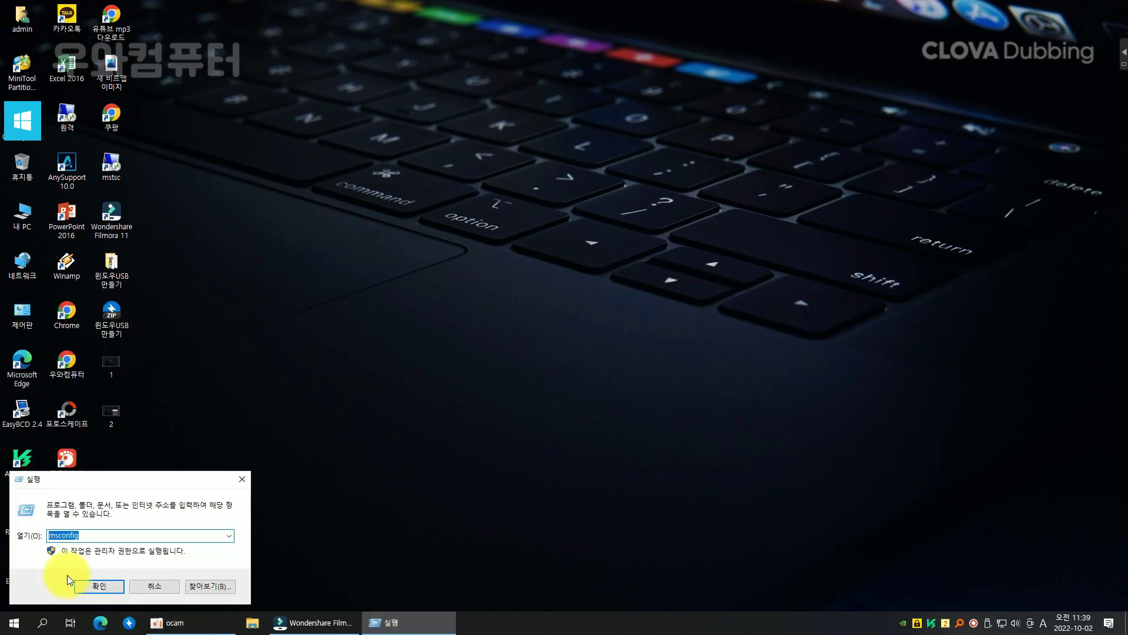
type("MSI")
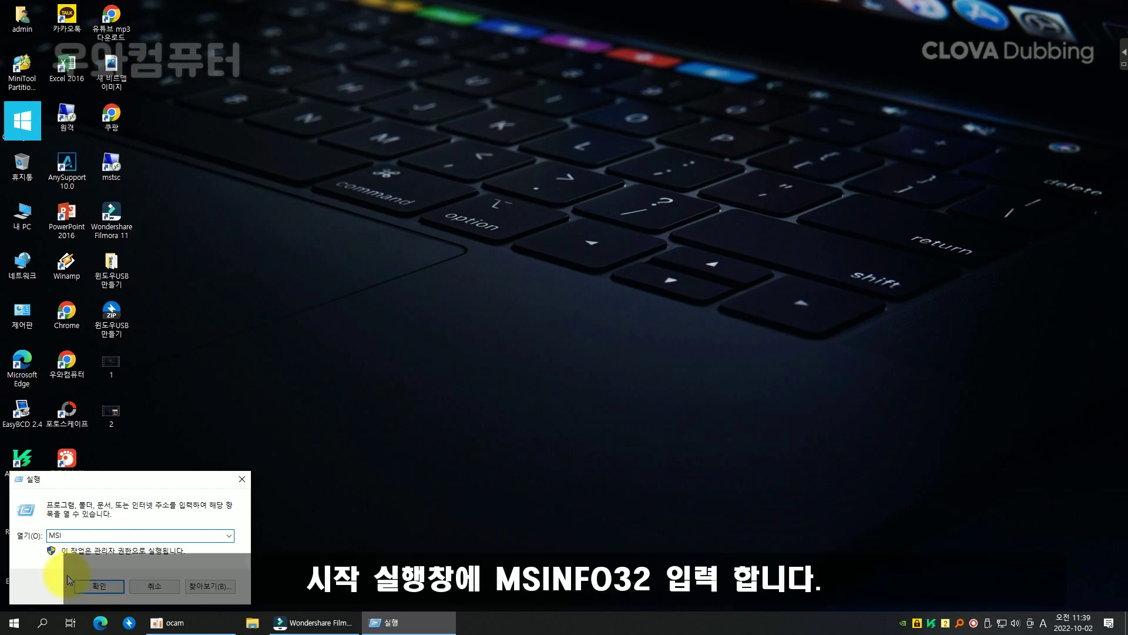
type("NFO32")
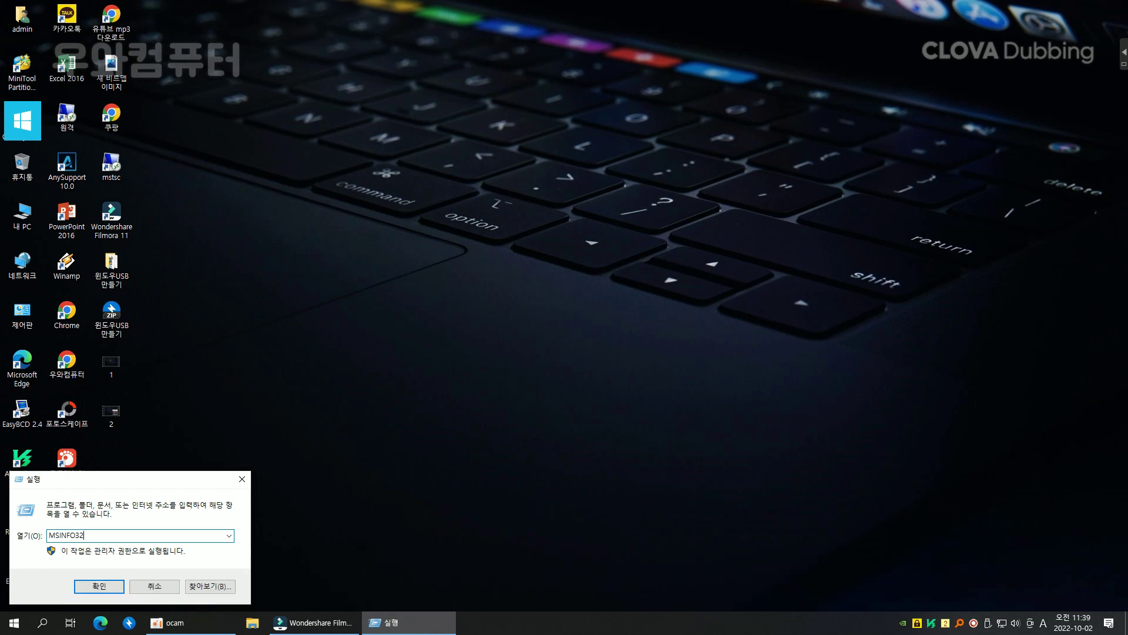
key("Return")
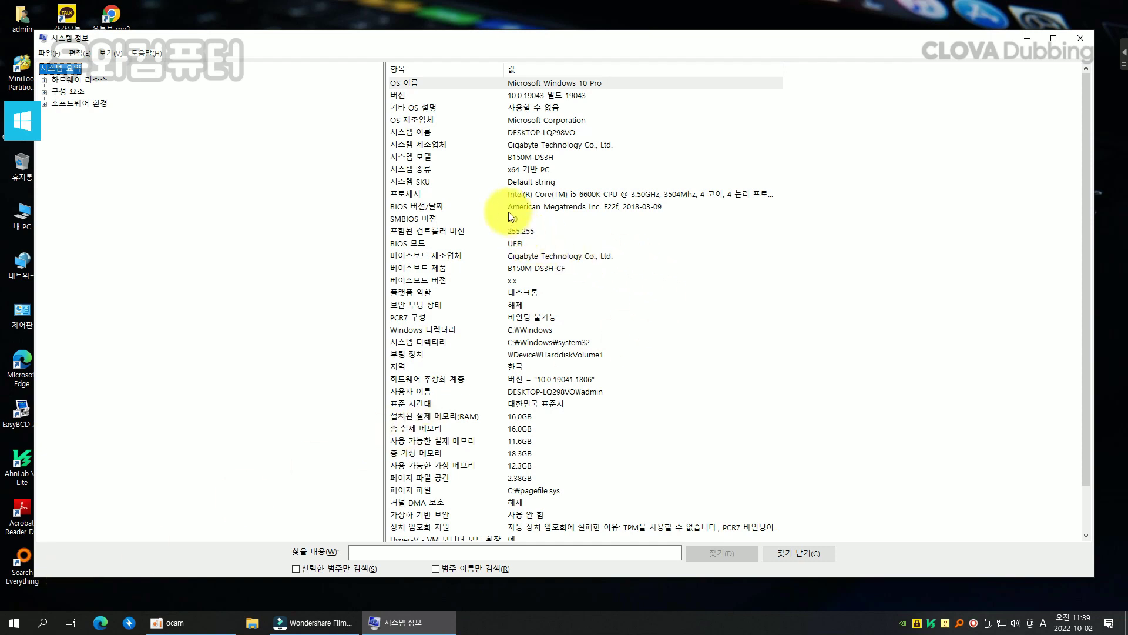
left_click(408, 242)
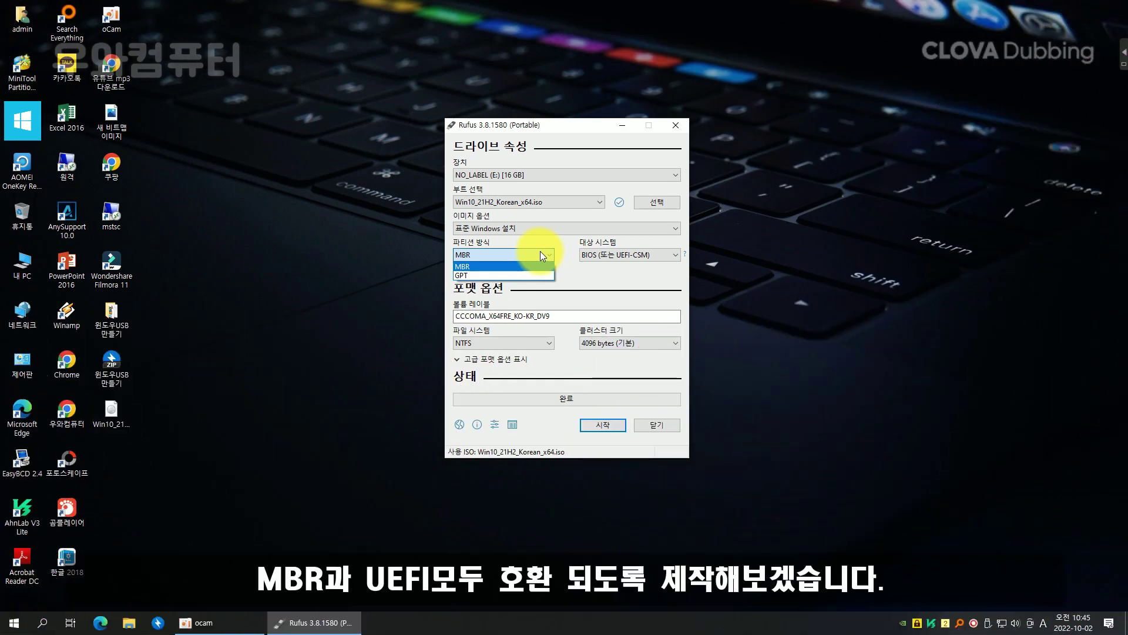
In Rufus, select the MBR partition scheme and NTFS file system, and enable dual UEFI/BIOS mode.
left_click(524, 267)
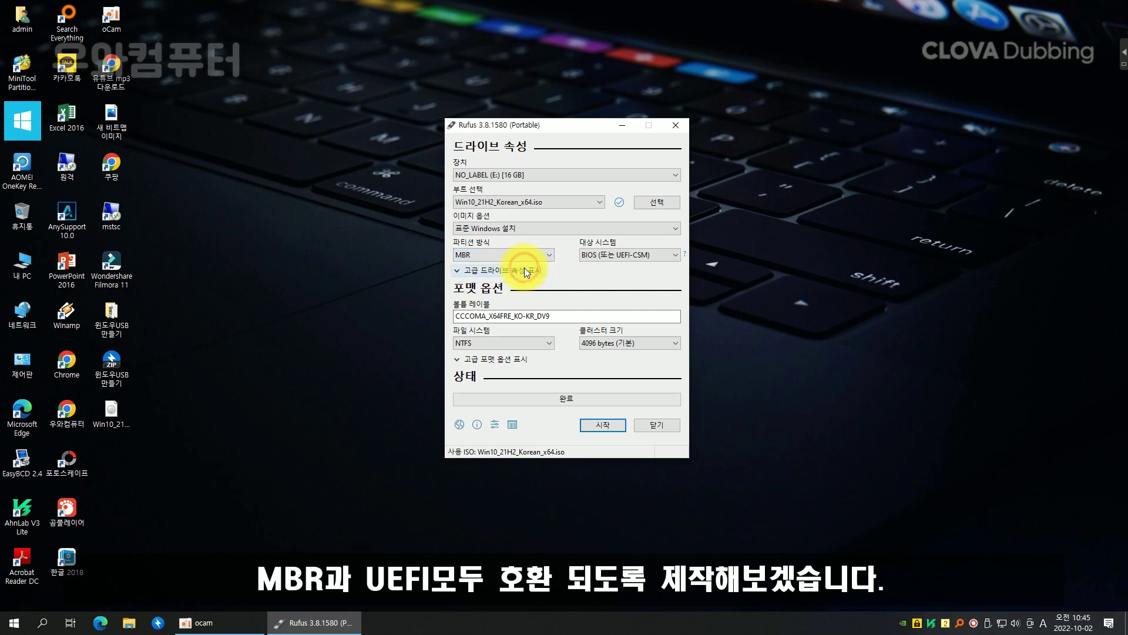
left_click(525, 343)
left_click(502, 357)
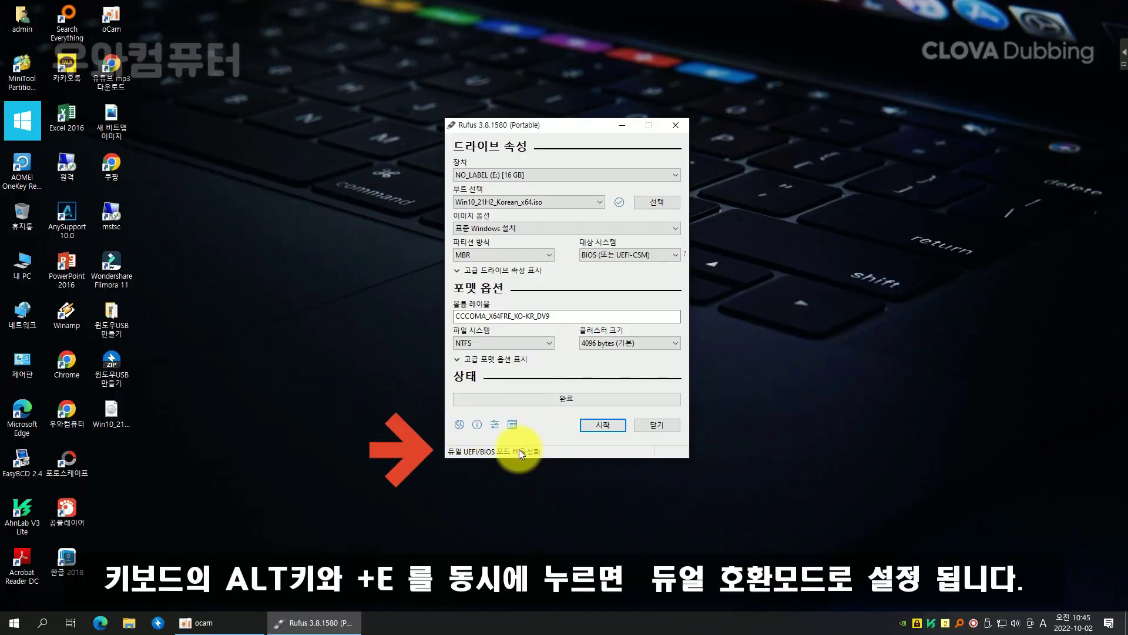
key("alt+e")
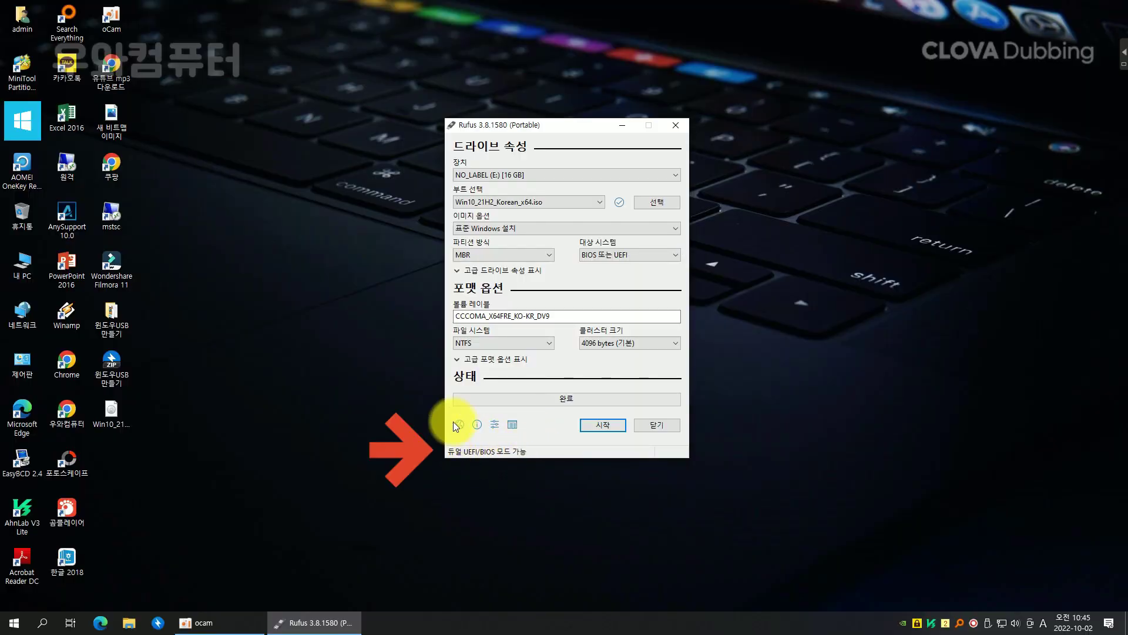
Start writing the Windows image to the USB drive, accept erasing its data, and close Rufus once it is done.
left_click(603, 424)
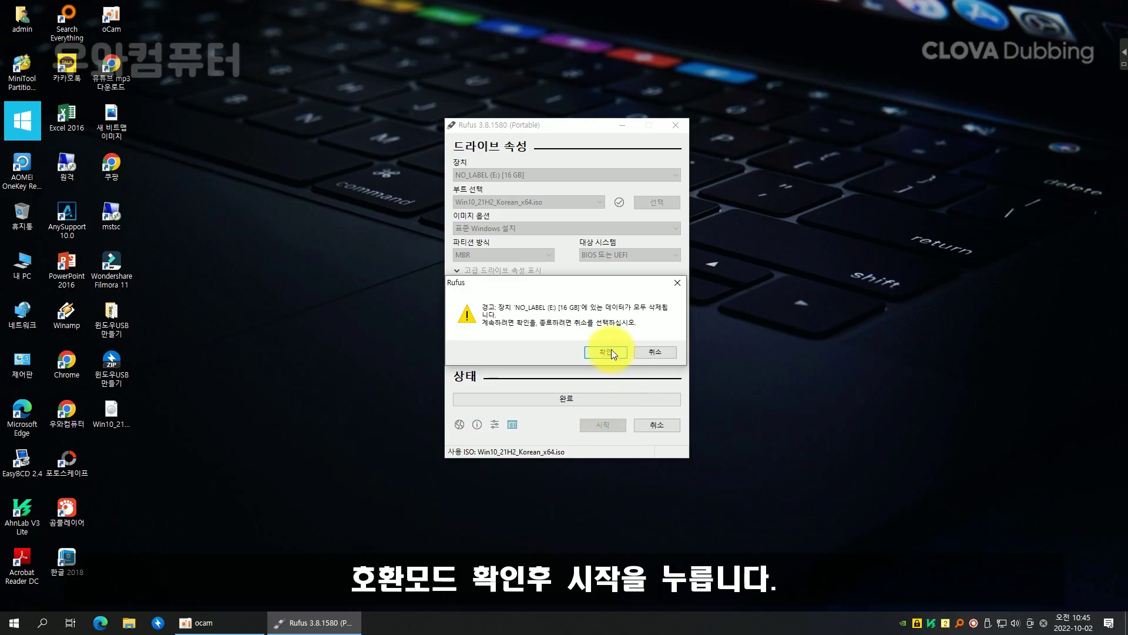
left_click(611, 353)
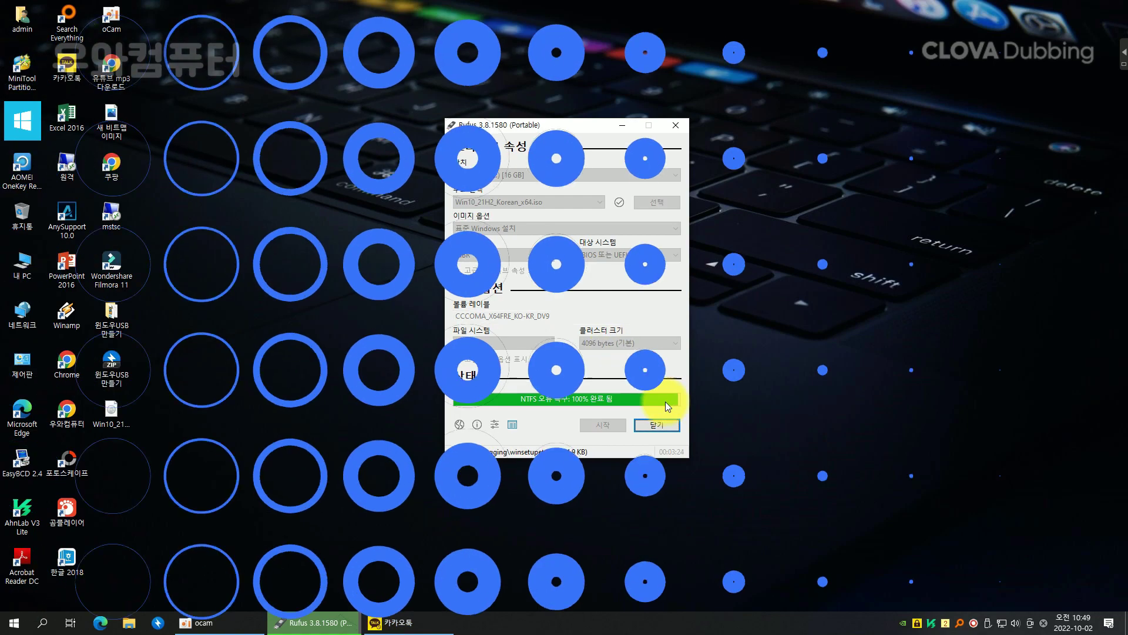
left_click(679, 335)
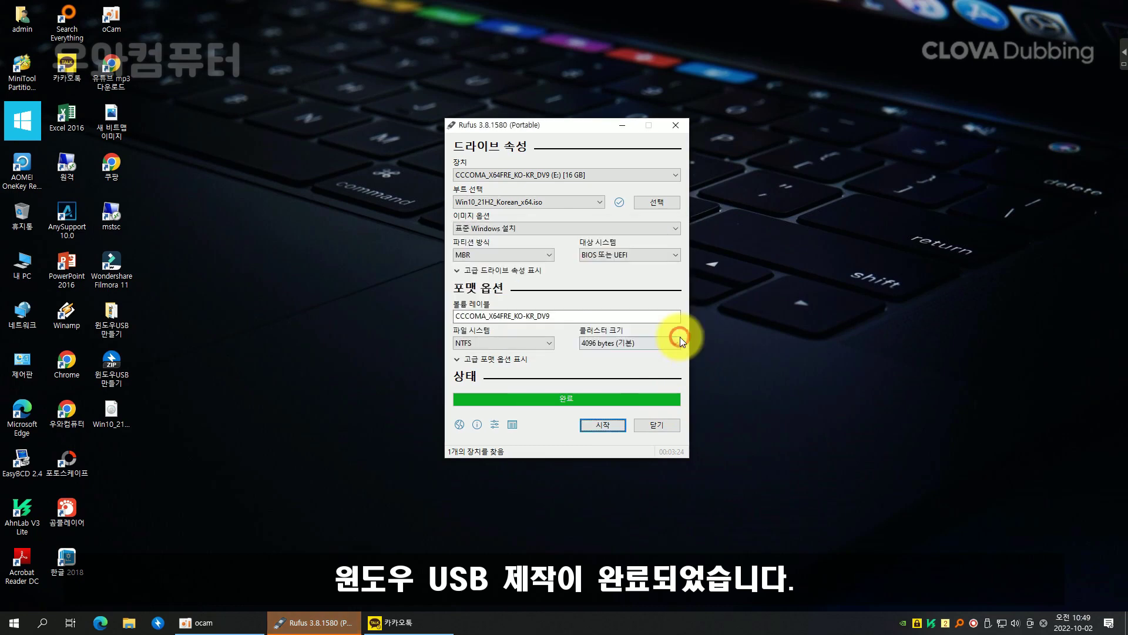
left_click(657, 426)
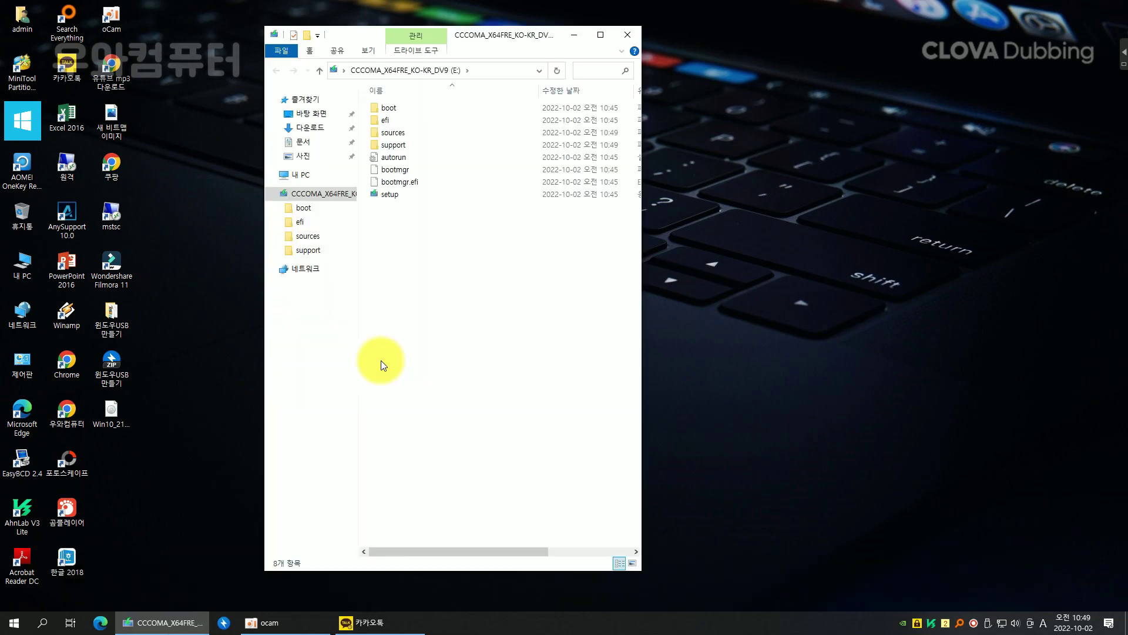
Launch setup from the finished USB drive and close the drive's folder window.
double_click(389, 194)
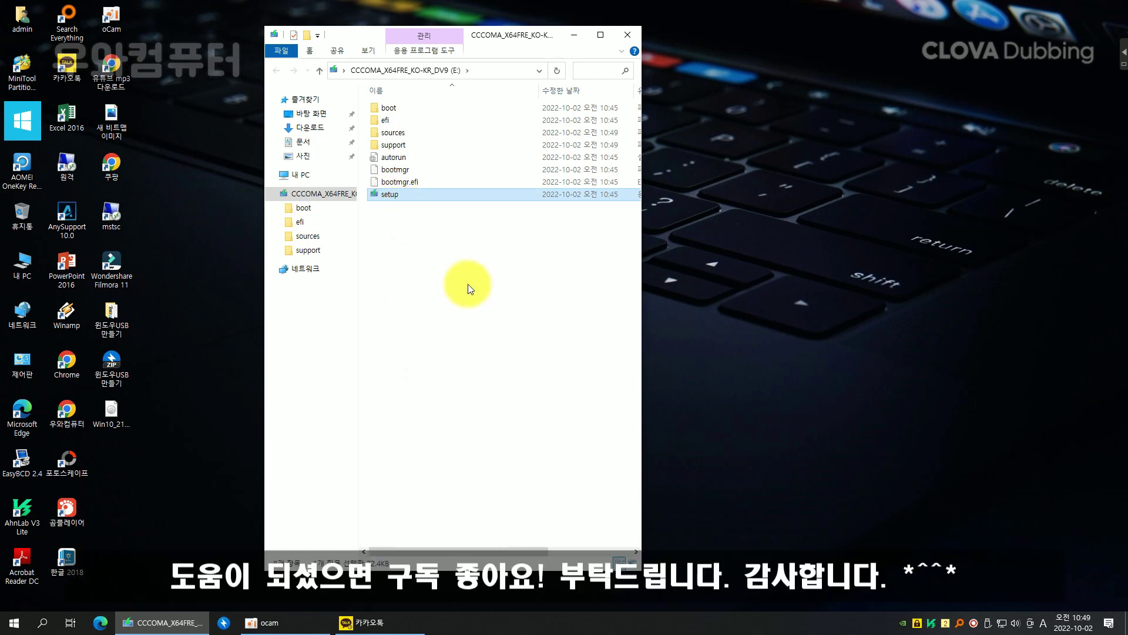
left_click(635, 30)
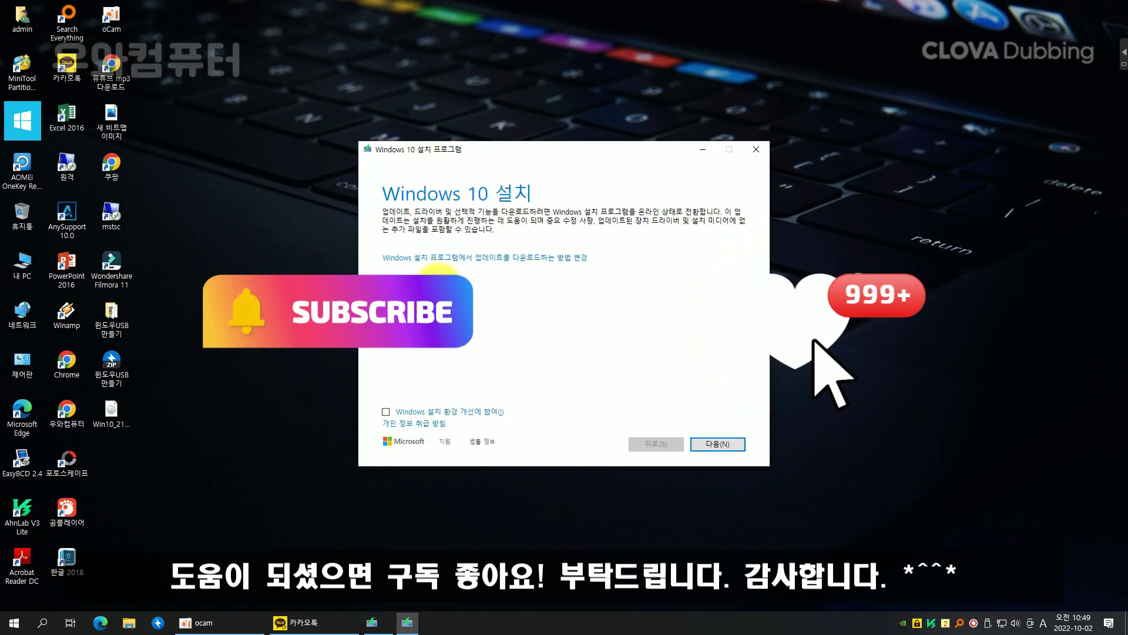